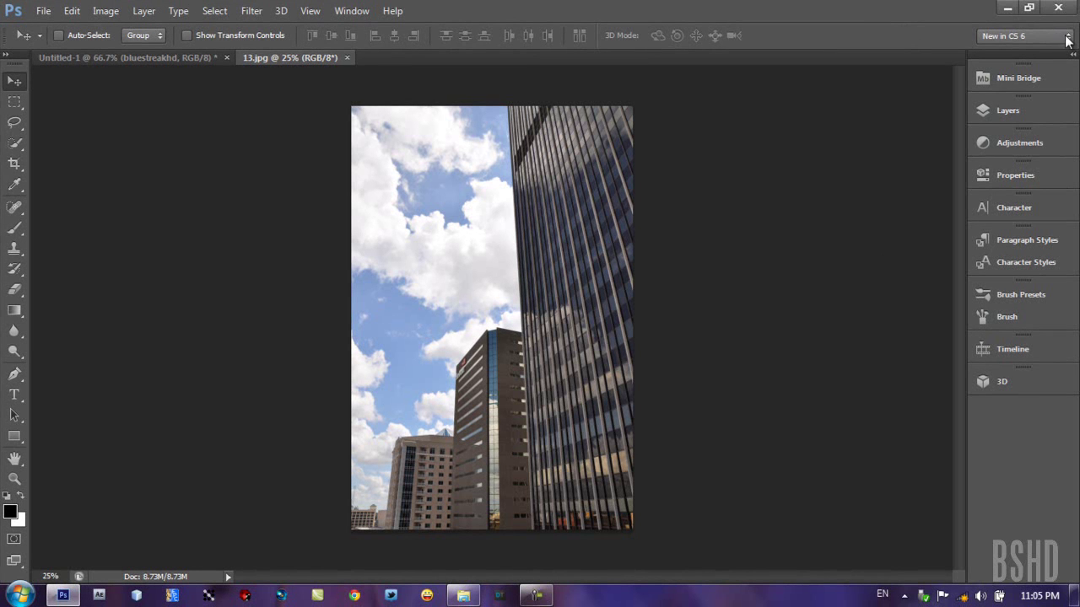
Browse the saved workspaces list and keep the New in CS 6 workspace.
click(1067, 38)
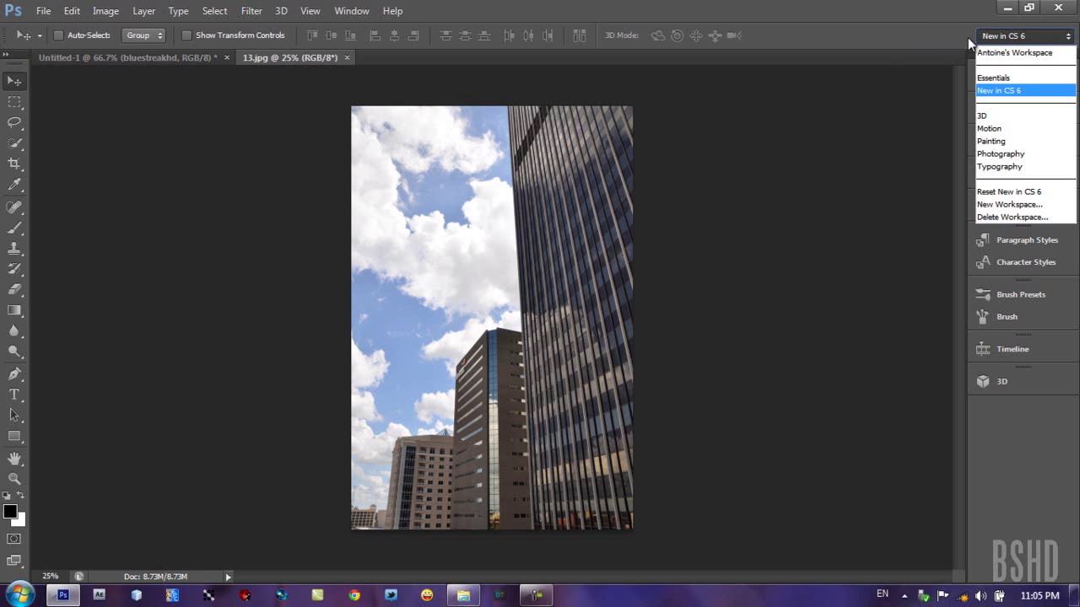
click(939, 35)
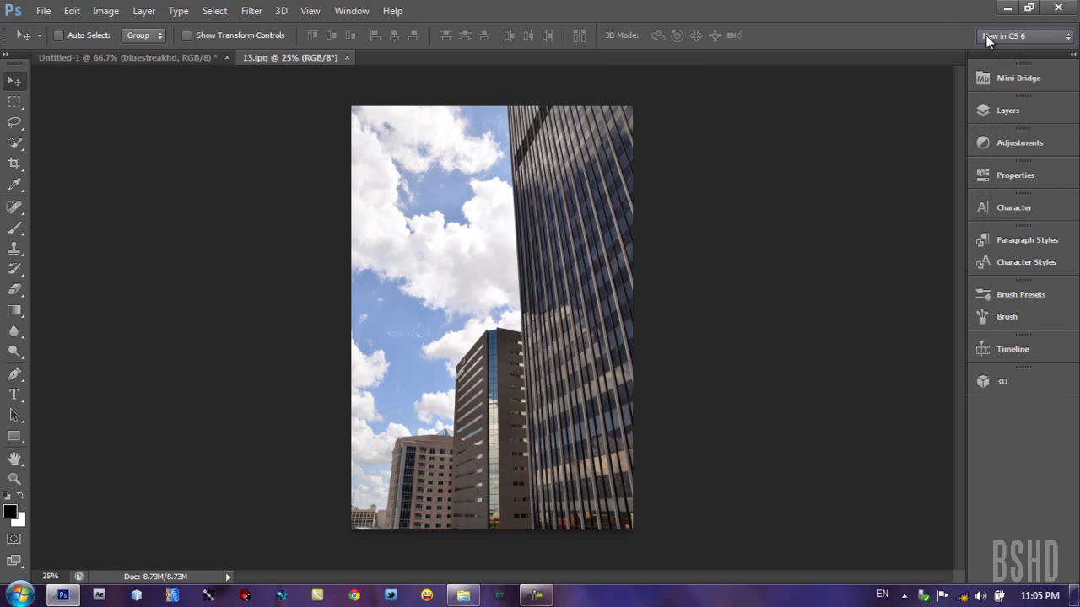
click(1031, 35)
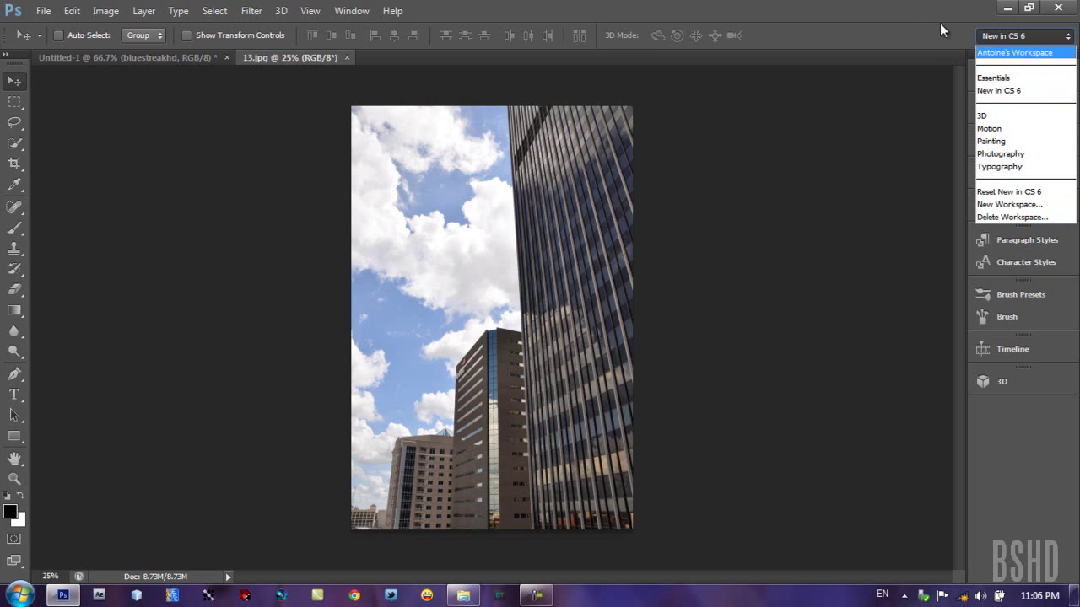
click(993, 91)
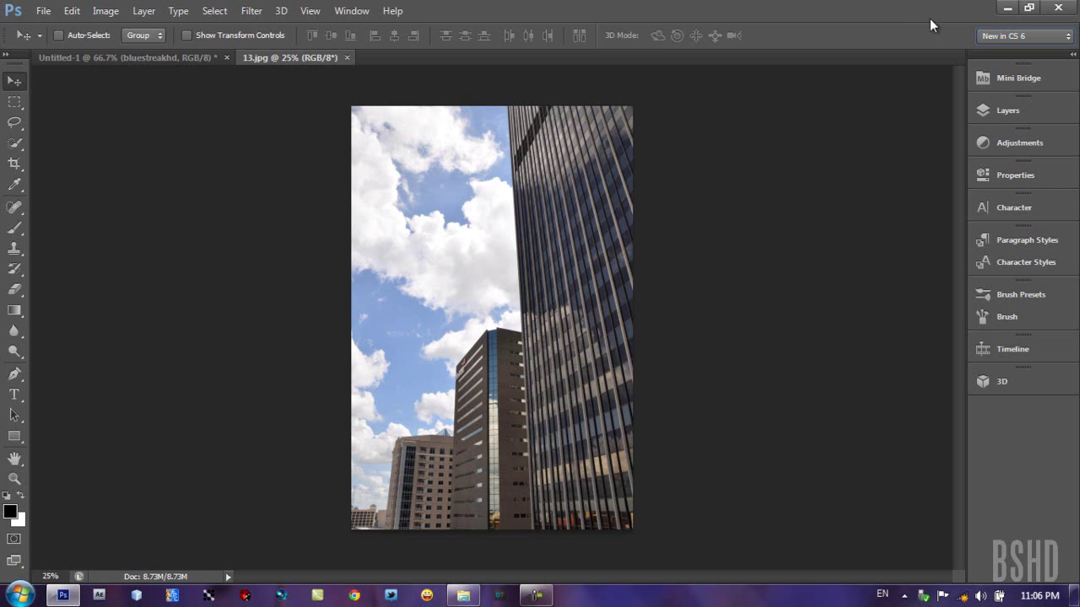
Glance at Mini Bridge, then drag the Layers panel taller and collapse it again.
click(996, 76)
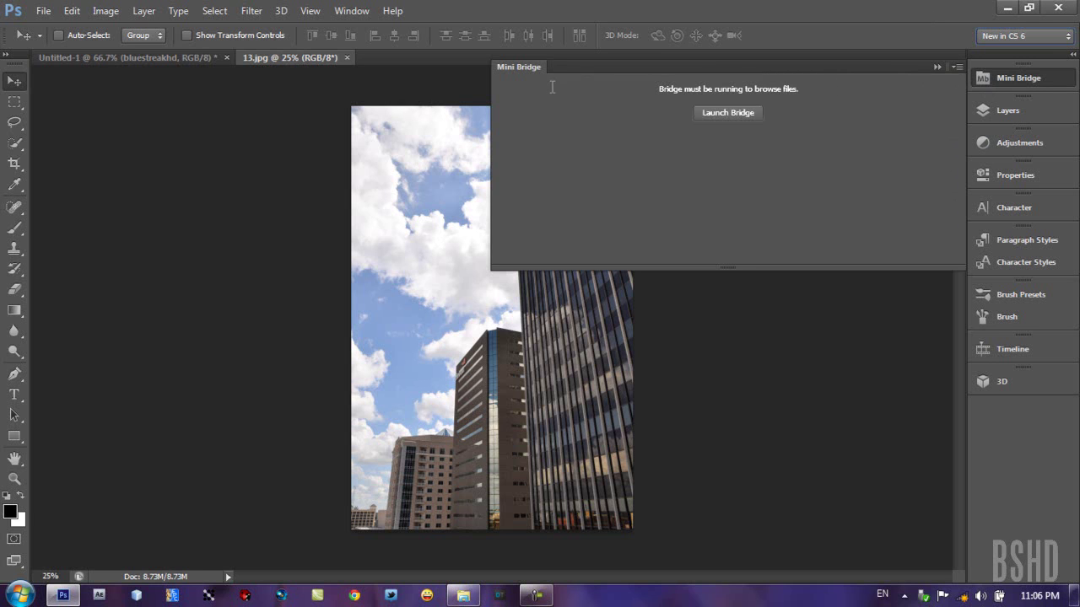
click(1050, 78)
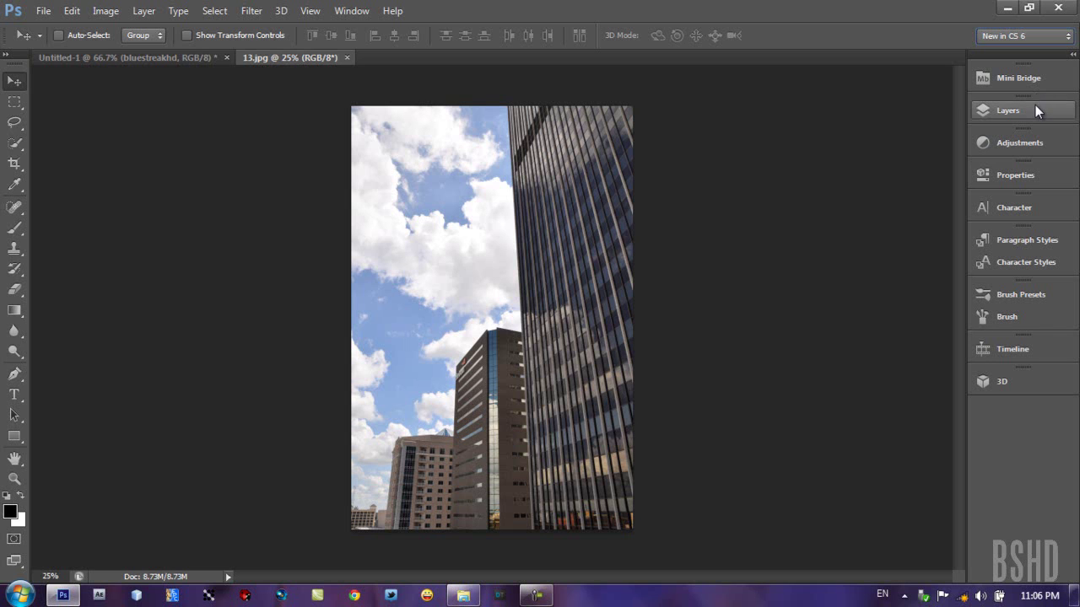
click(1036, 108)
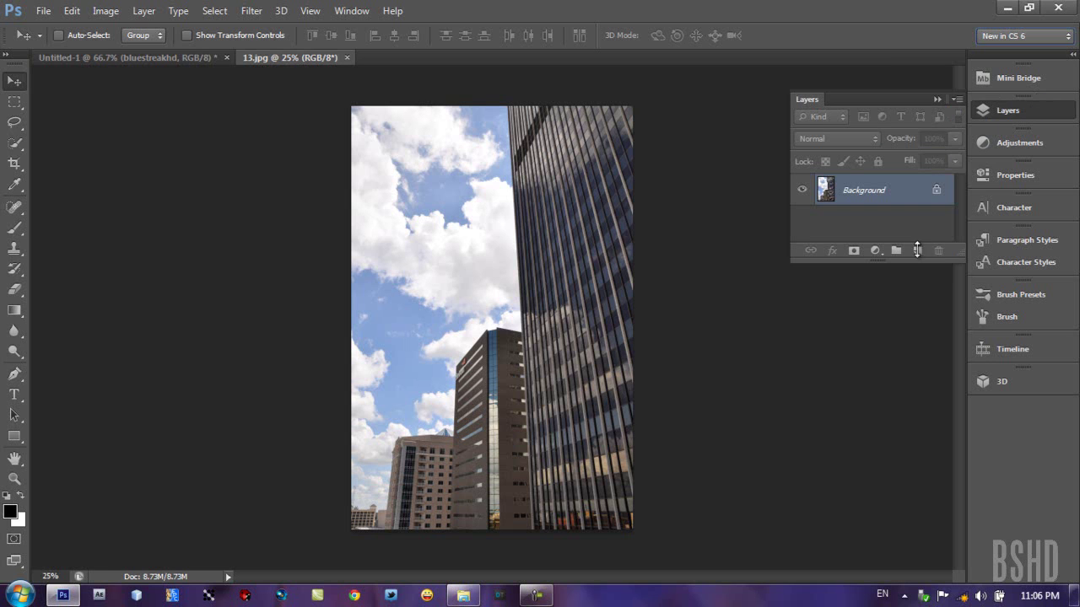
drag(915, 262, 915, 378)
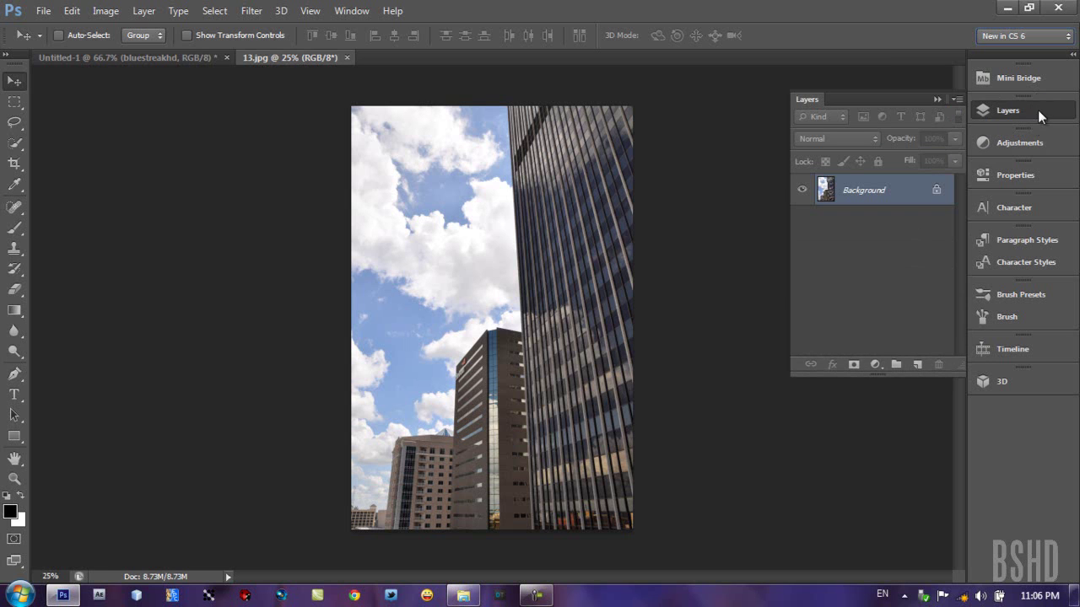
click(1041, 112)
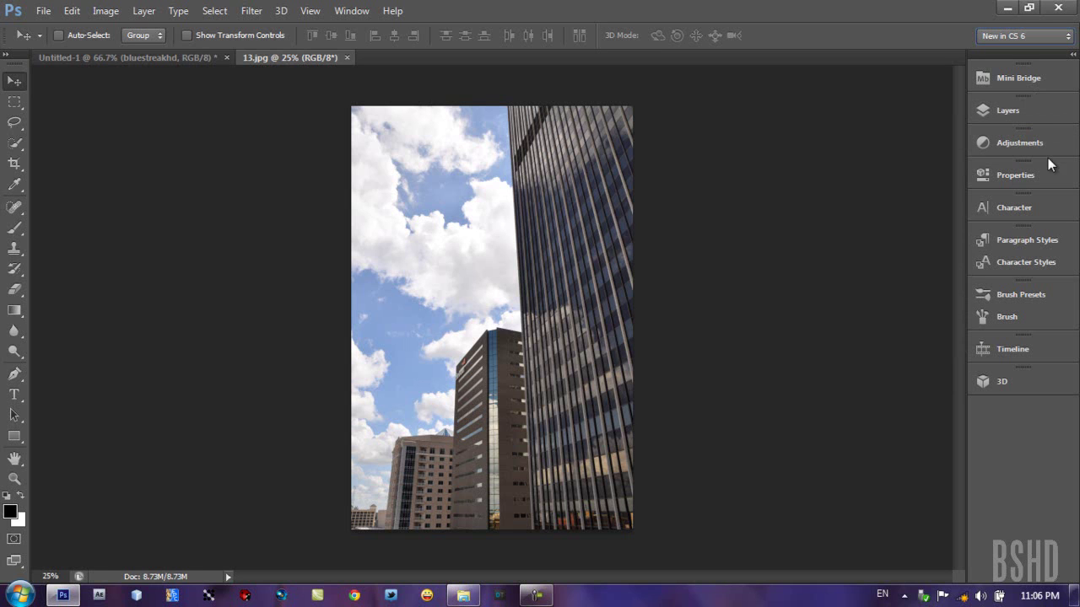
click(1048, 144)
Add a Levels adjustment layer with black input at 22 and white input at 242.
click(1049, 144)
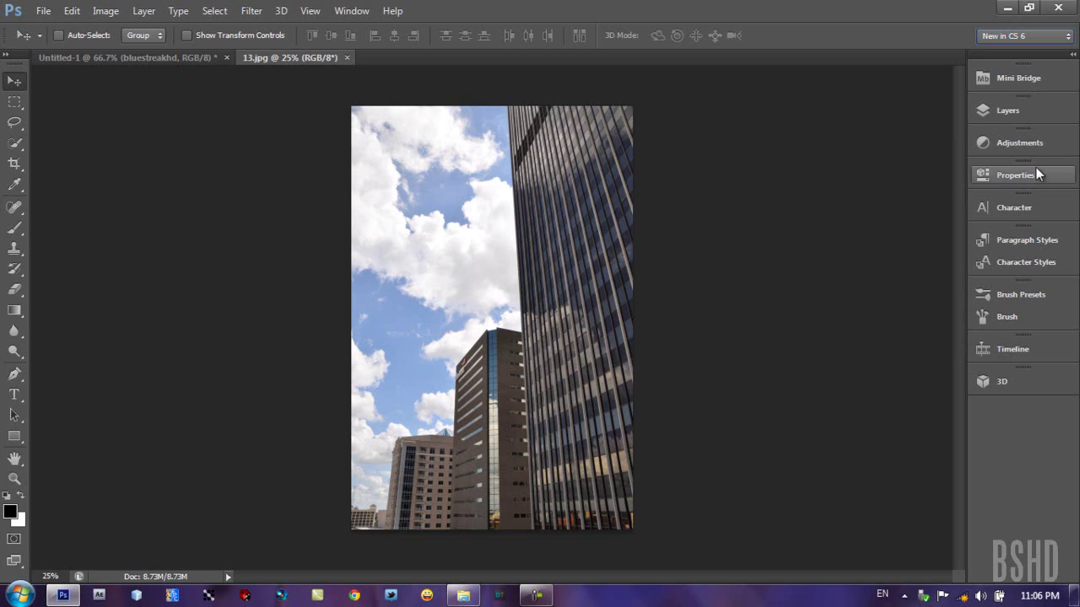
click(1042, 143)
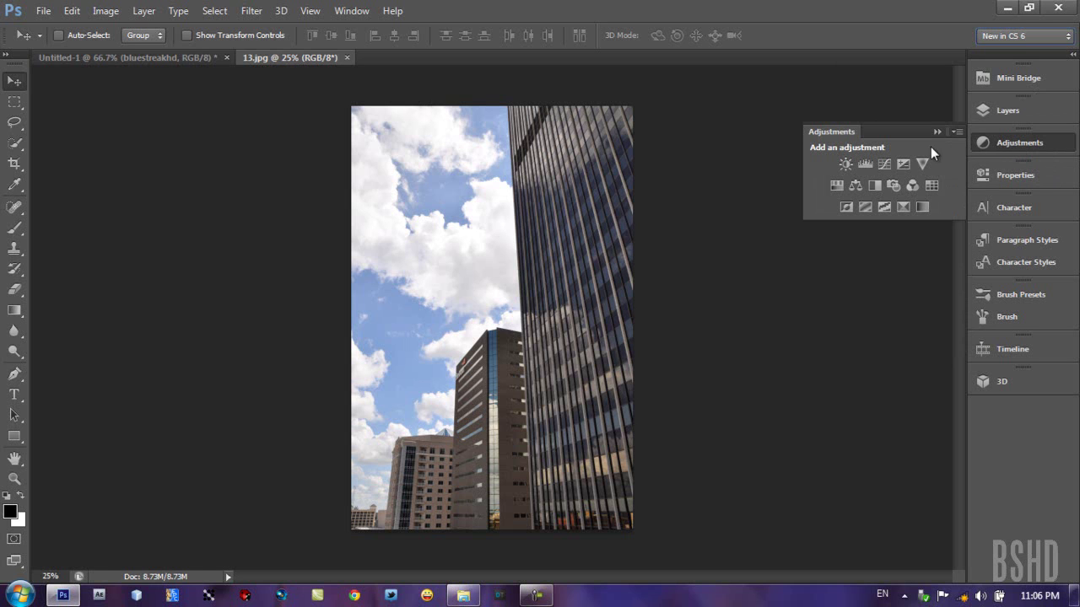
click(868, 162)
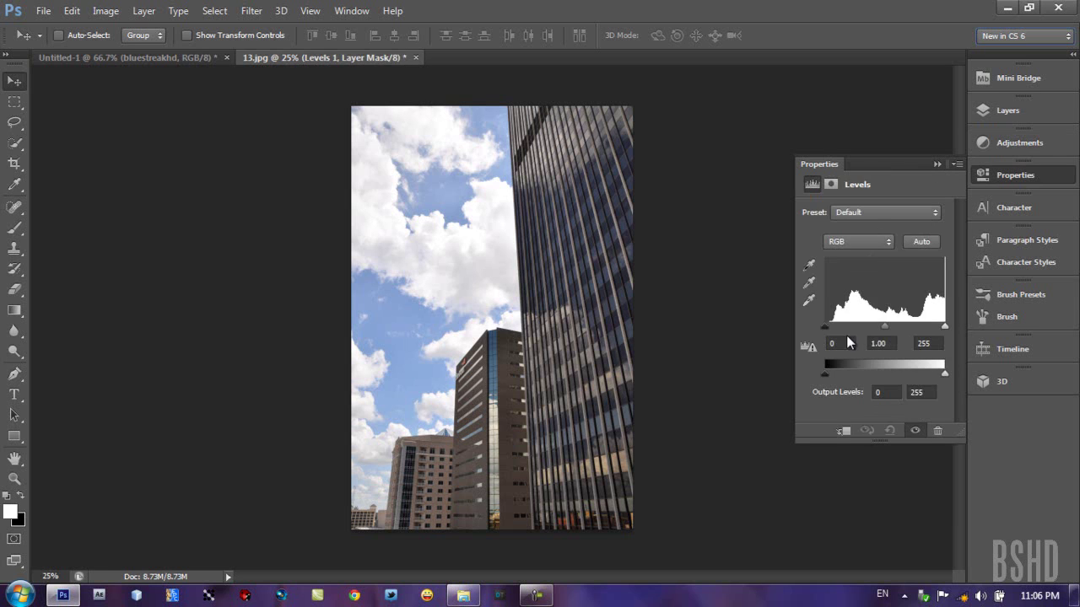
mouse_move(824, 327)
mouse_down()
mouse_move(849, 325)
mouse_move(836, 337)
mouse_up()
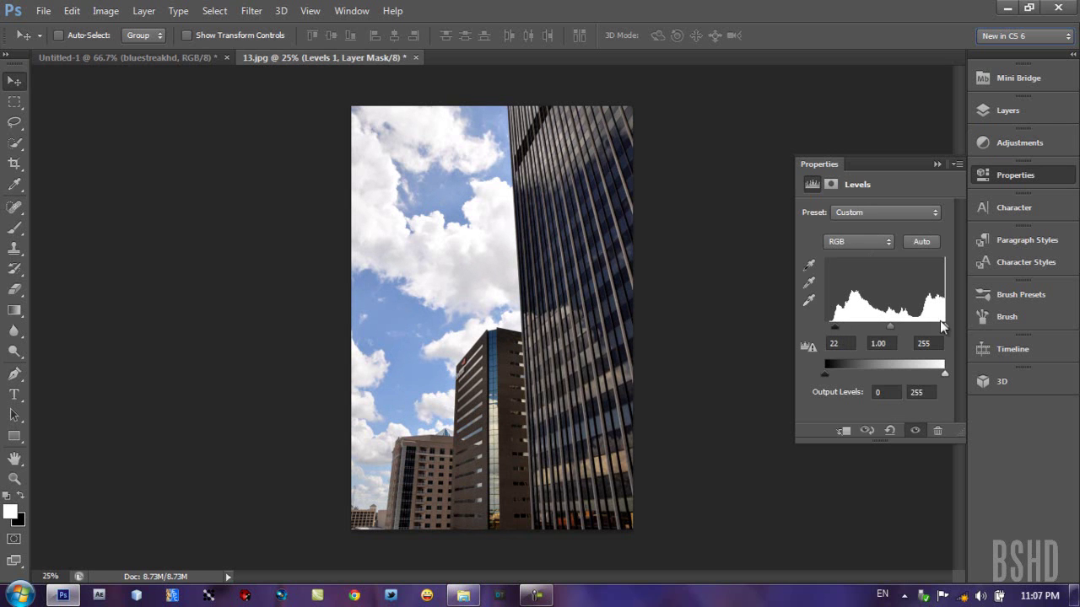
drag(945, 326, 942, 326)
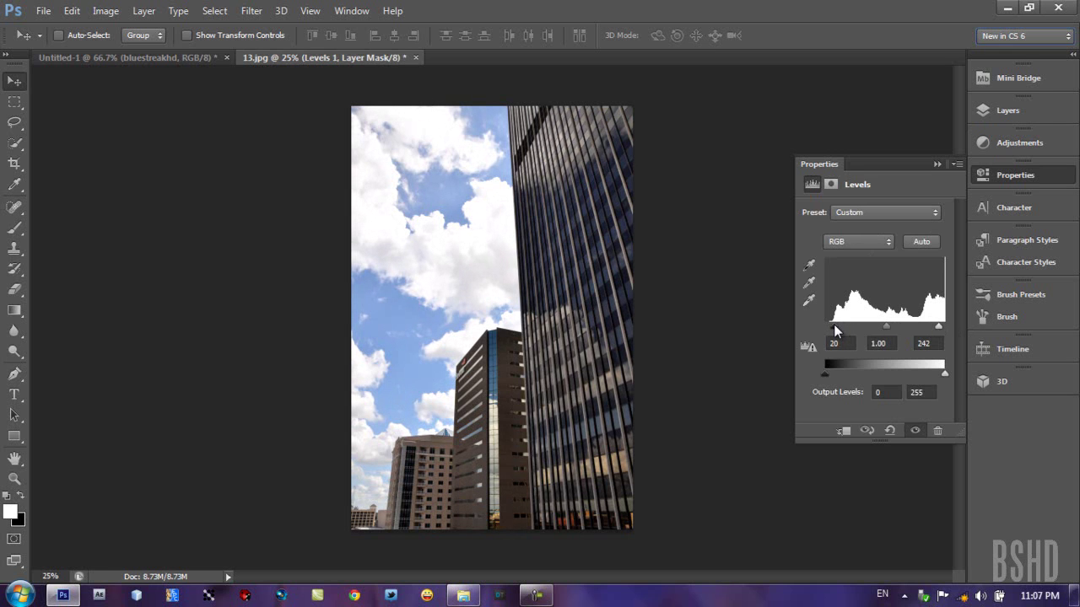
Flip between the Levels properties, Adjustments and Layers panels in the dock.
click(998, 177)
click(1021, 149)
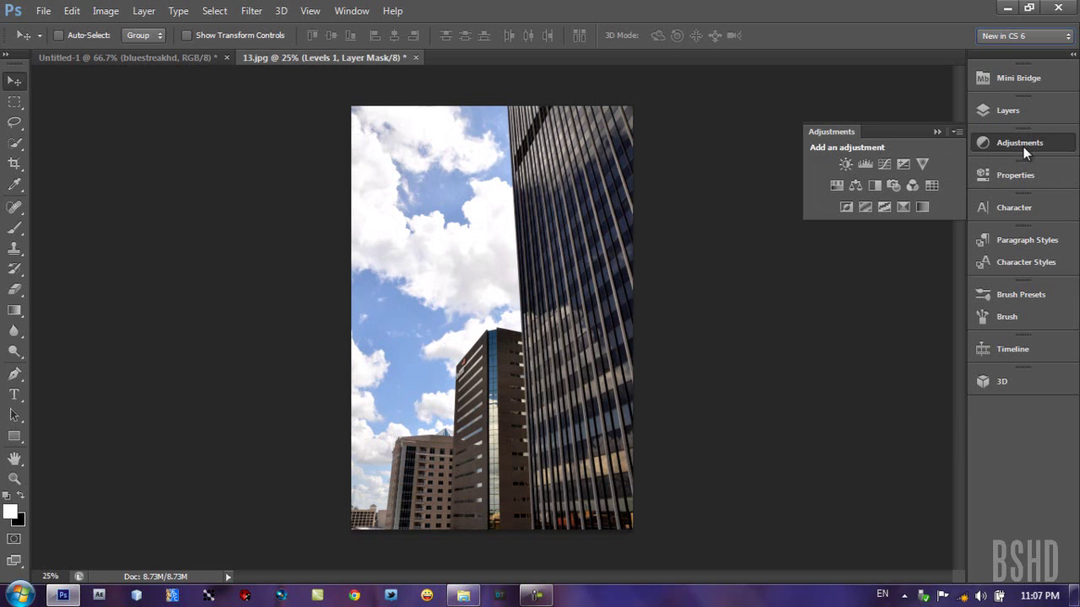
click(1019, 172)
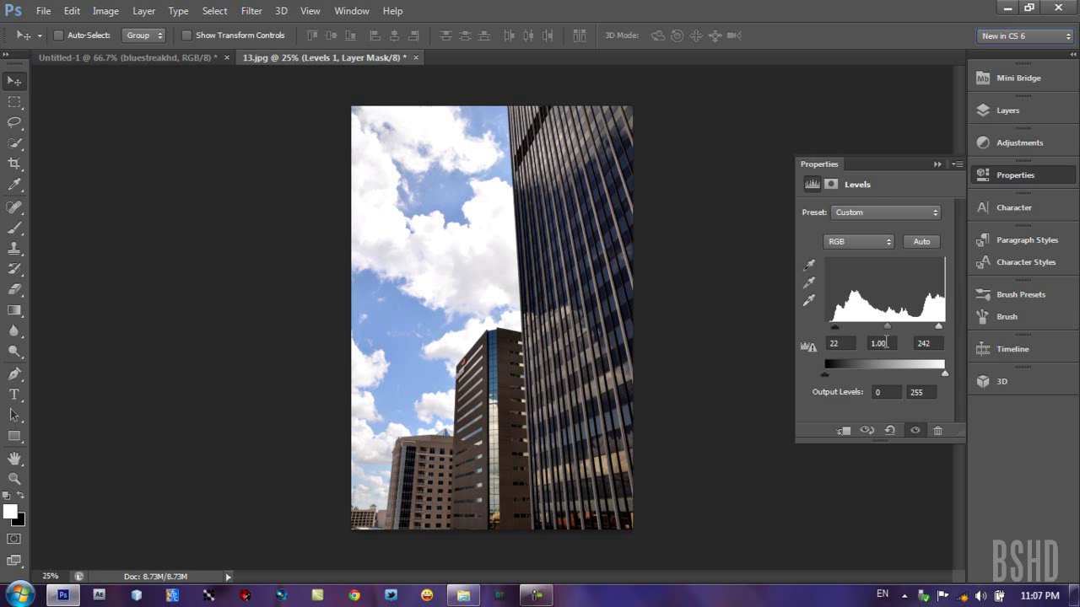
click(1018, 146)
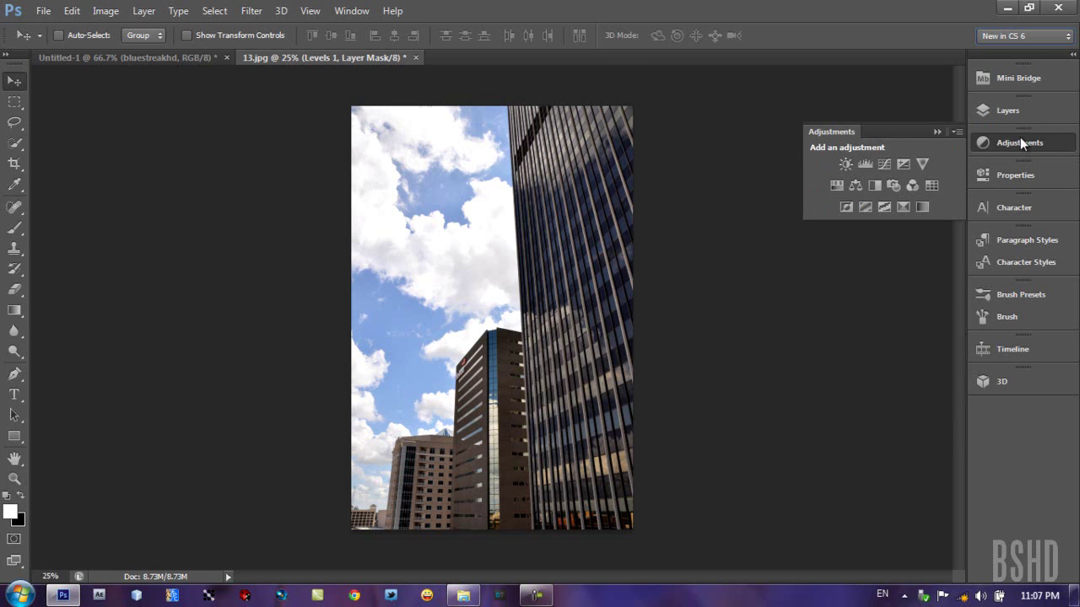
click(1020, 113)
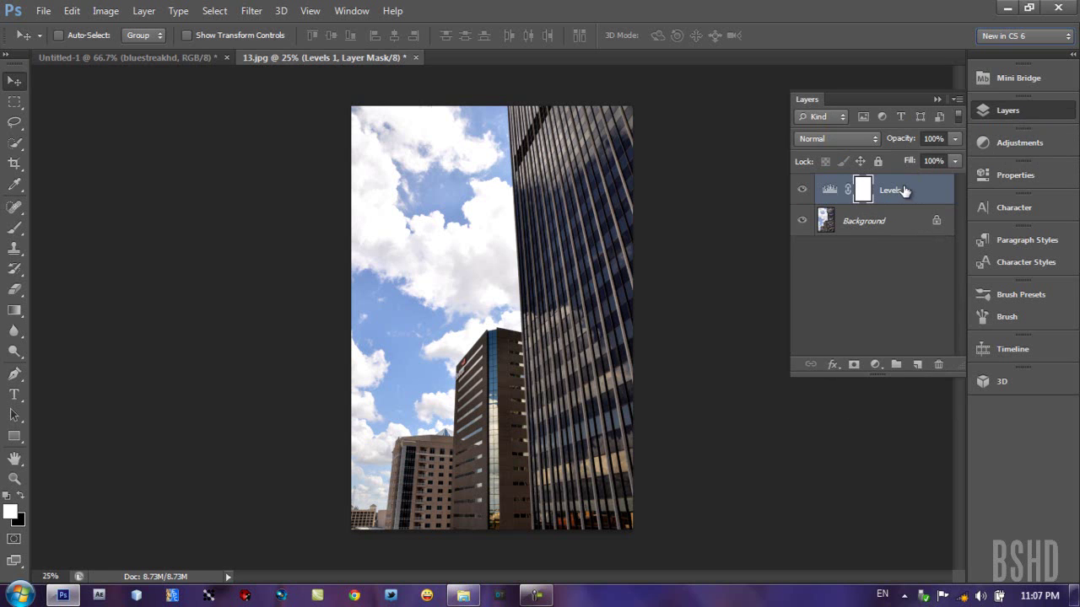
click(1002, 113)
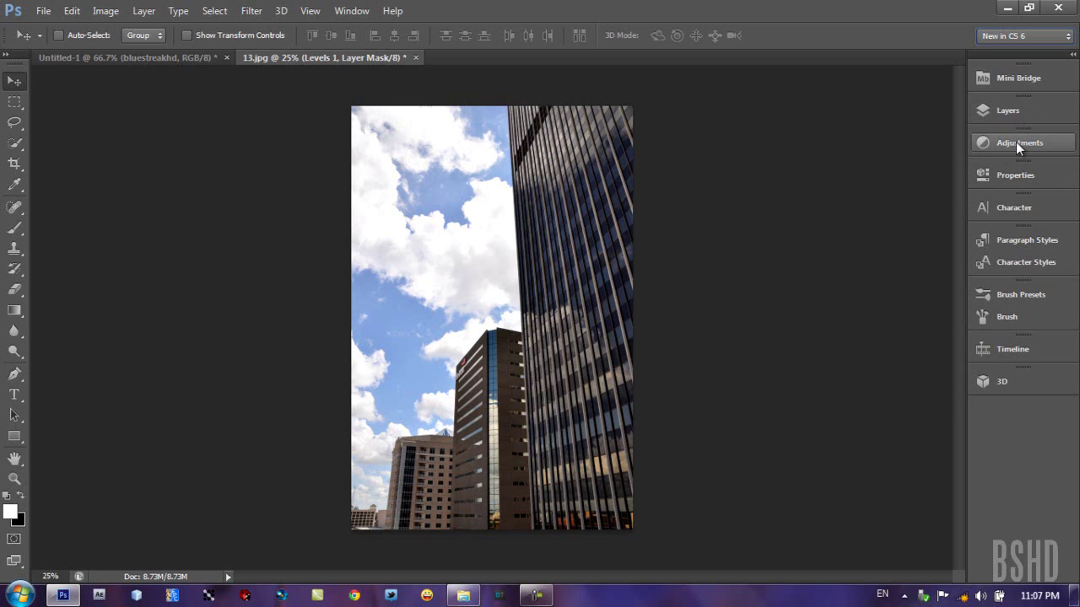
click(1020, 110)
Target the Levels 1 layer itself, cancel Layer Style, and show its Levels settings (22, 1.00, 242).
click(921, 195)
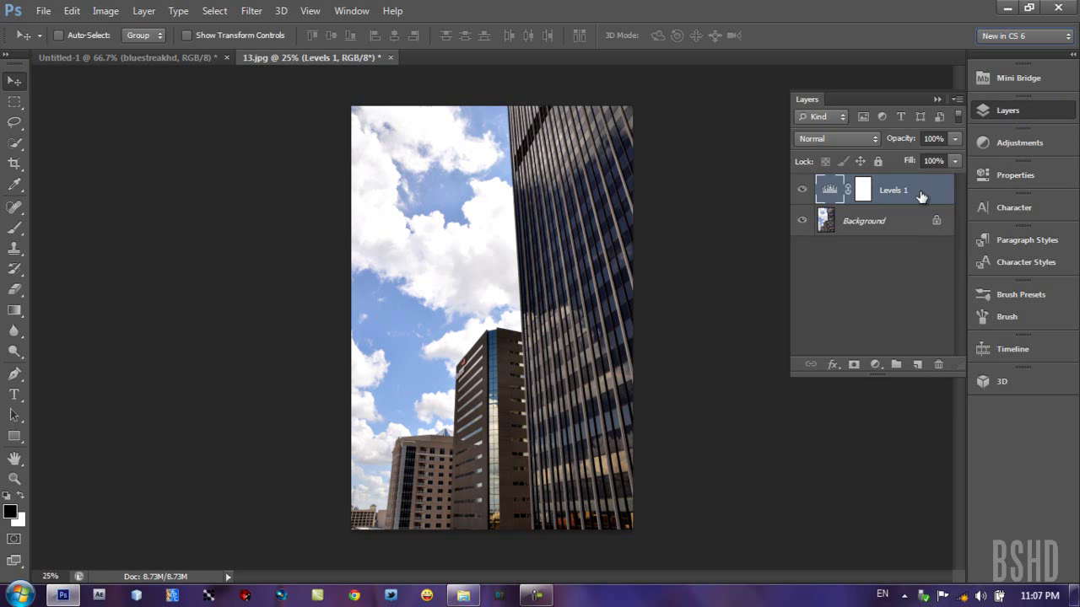
double_click(921, 195)
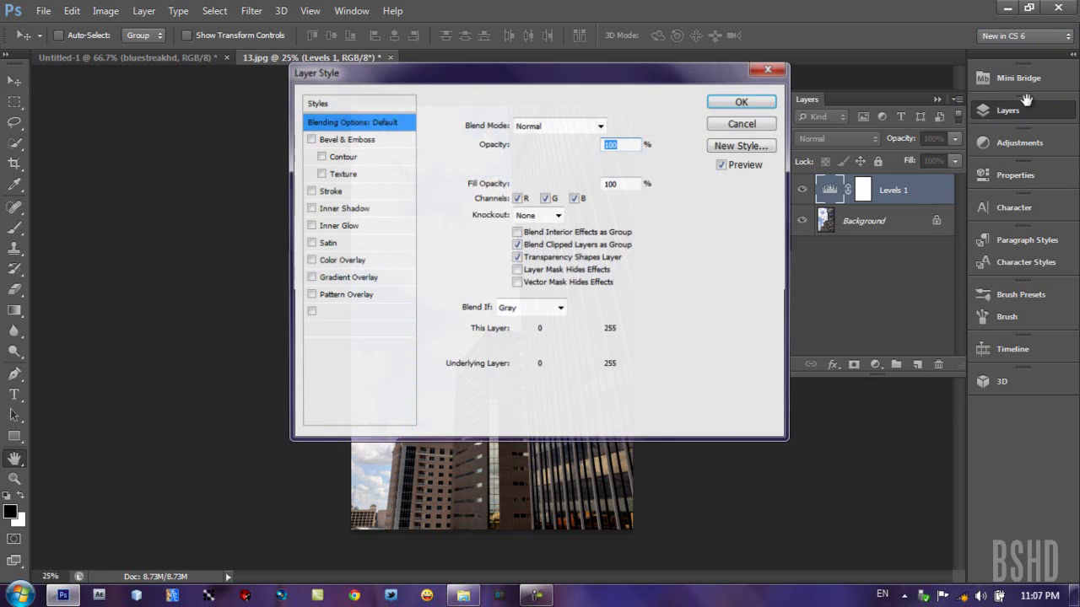
key(Escape)
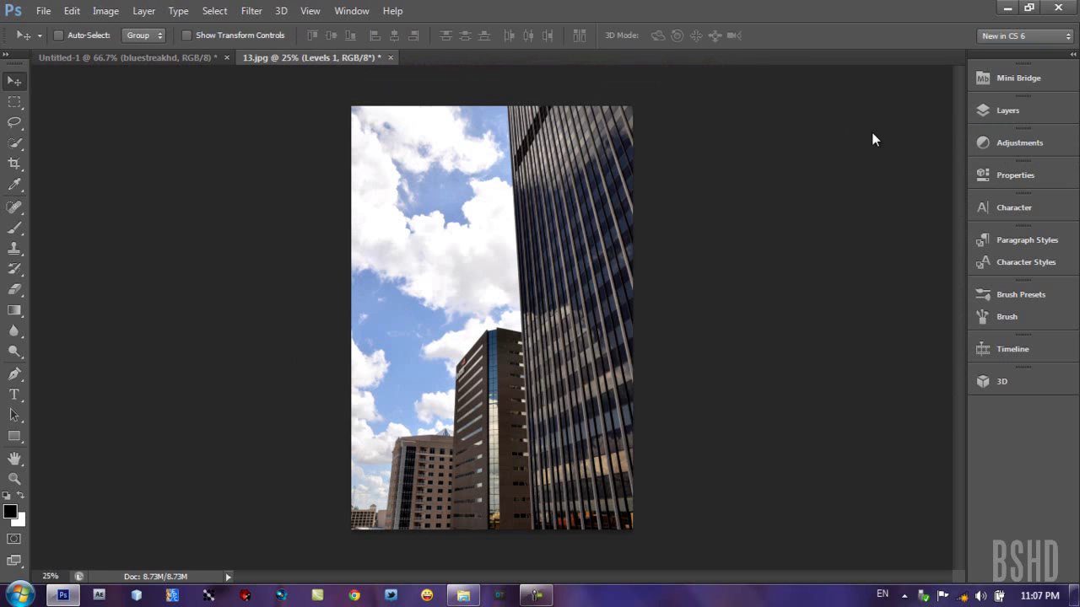
click(1006, 114)
click(1051, 116)
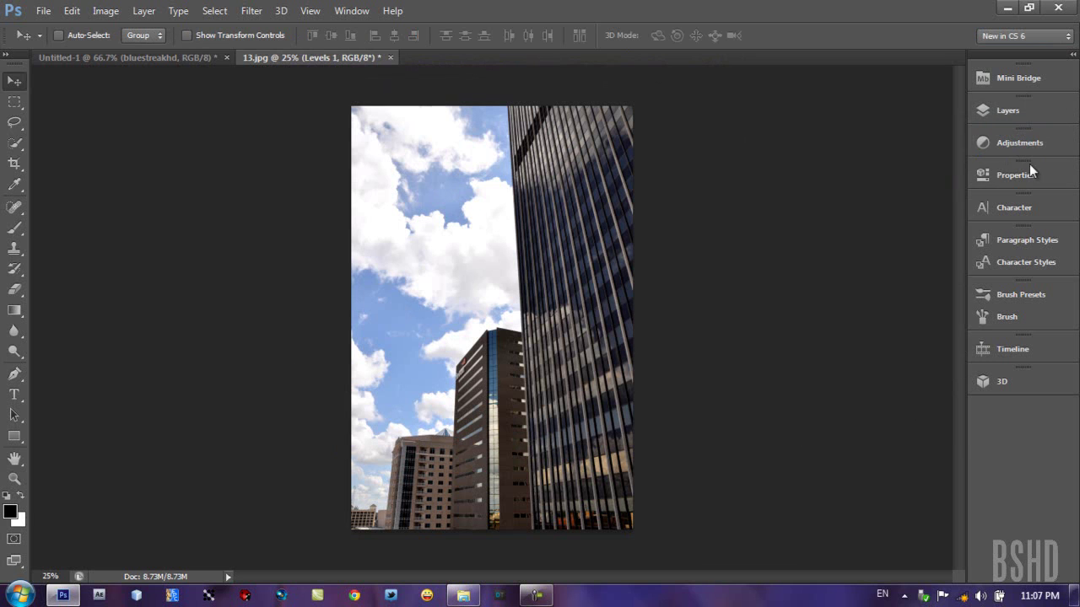
click(1025, 175)
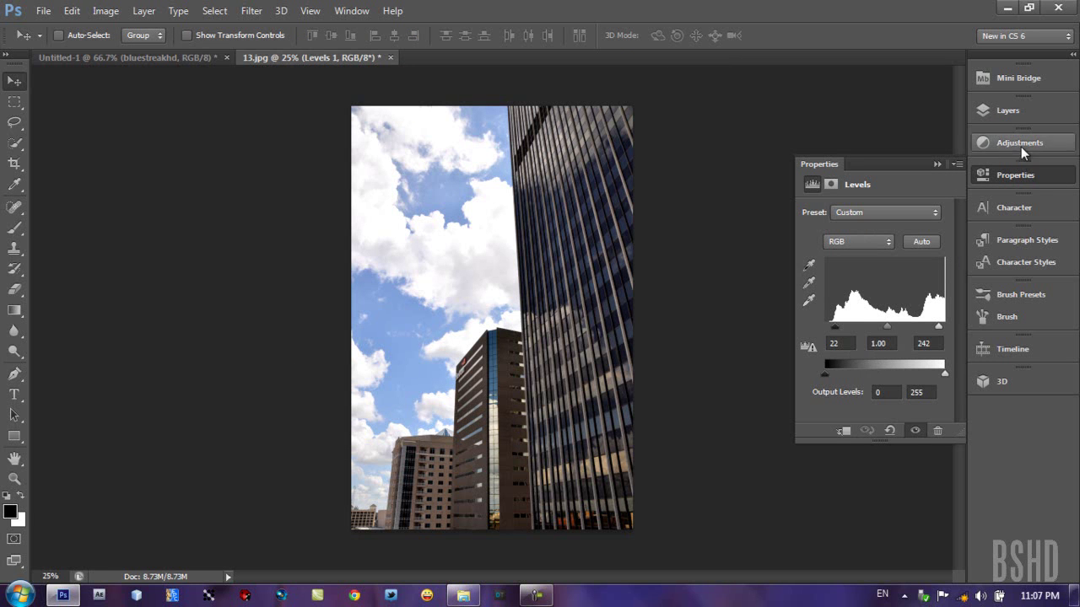
Look through the Character, Paragraph Styles and Character Styles panels, then collapse Character Styles.
click(1054, 209)
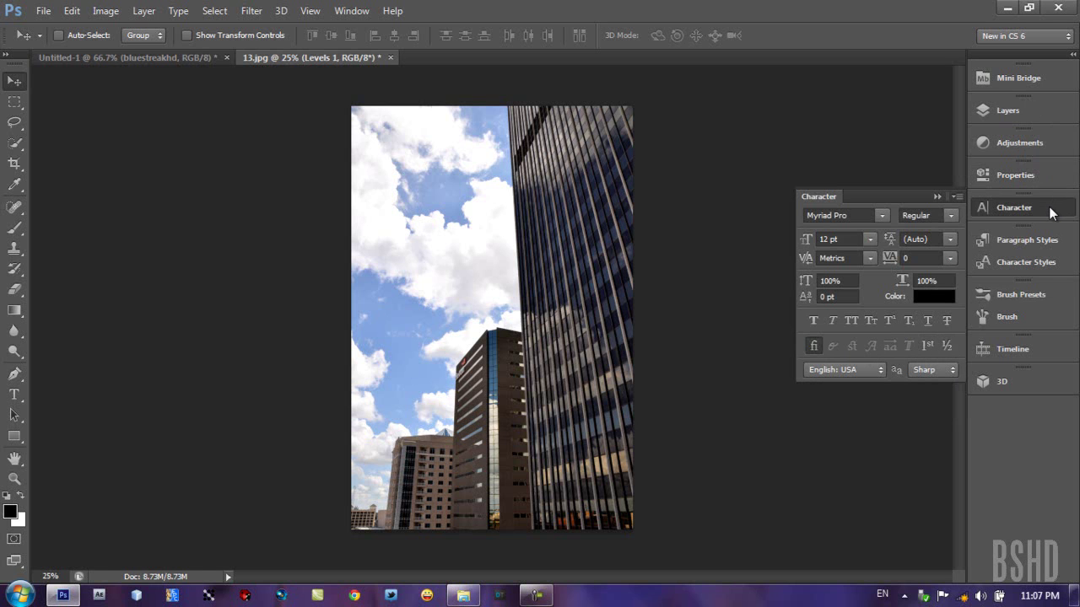
click(1052, 243)
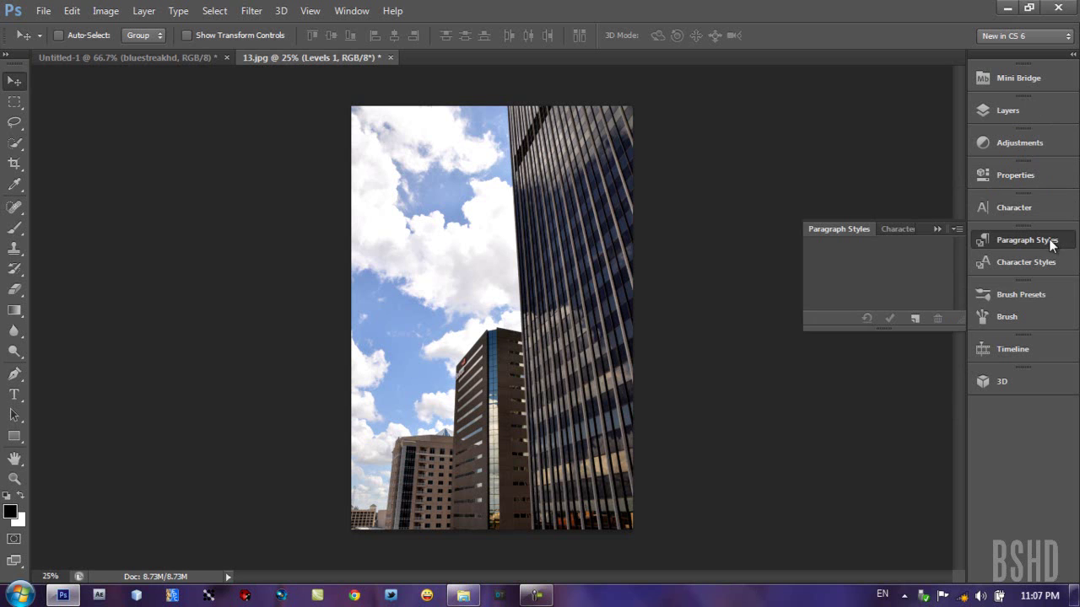
click(1050, 262)
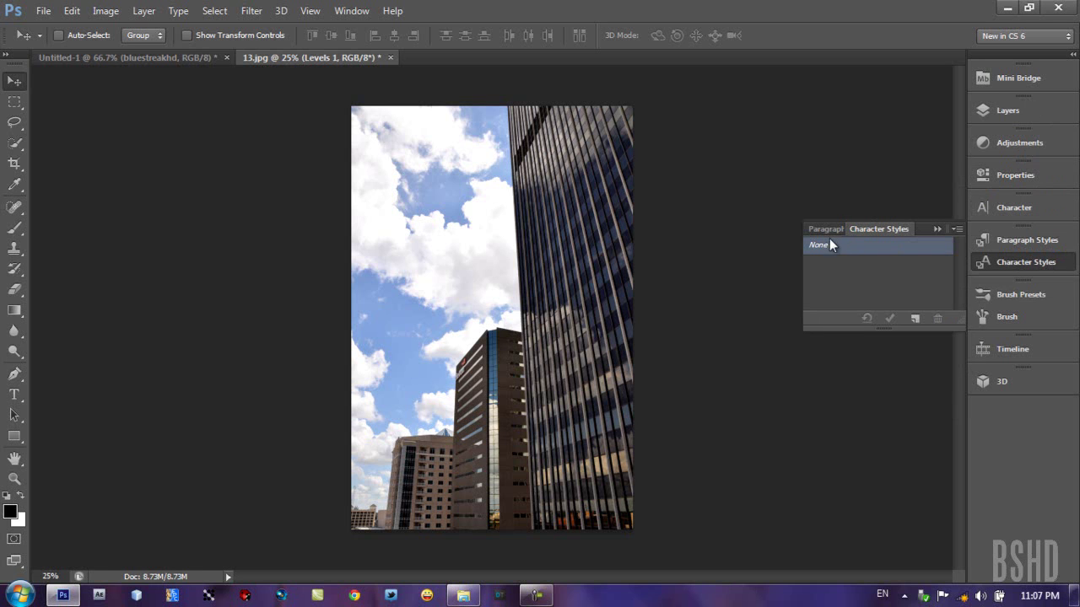
click(1051, 263)
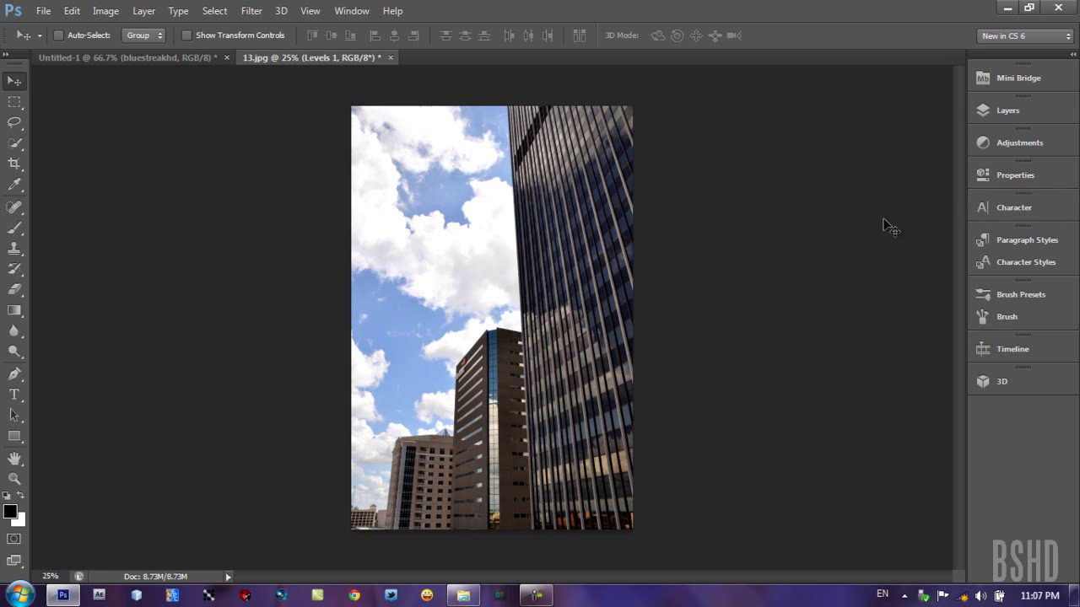
Preview the Brush Presets and Brush panels, then bring up the Timeline panel.
click(1067, 299)
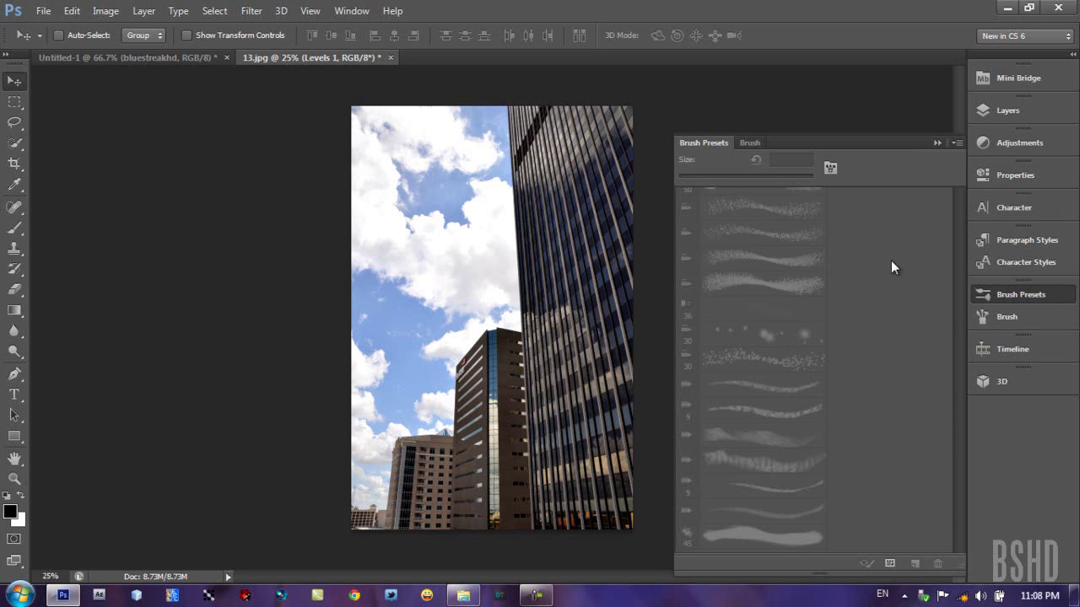
click(1004, 316)
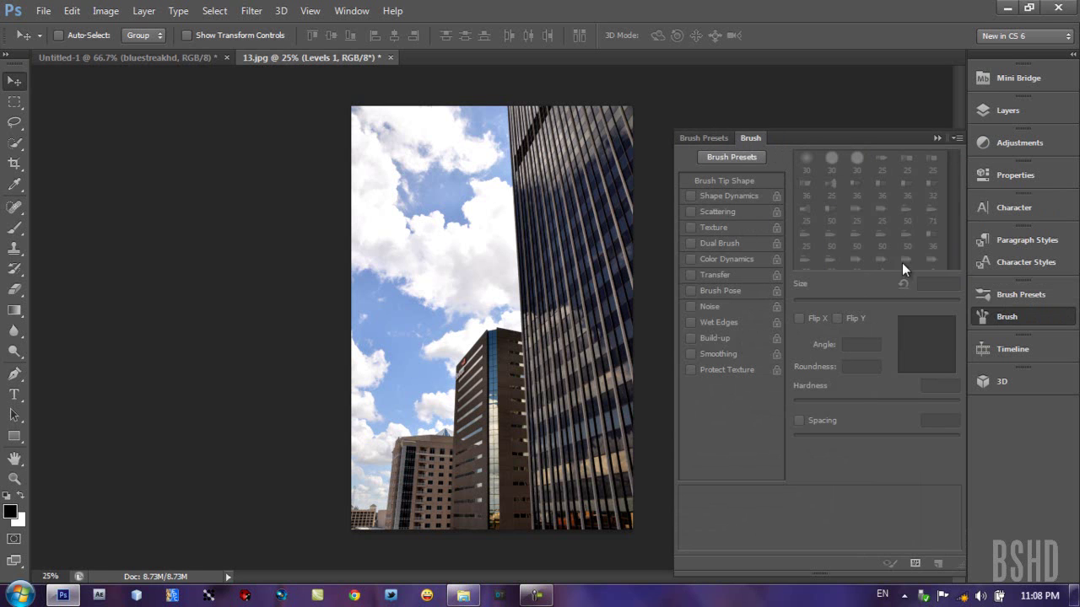
click(1038, 351)
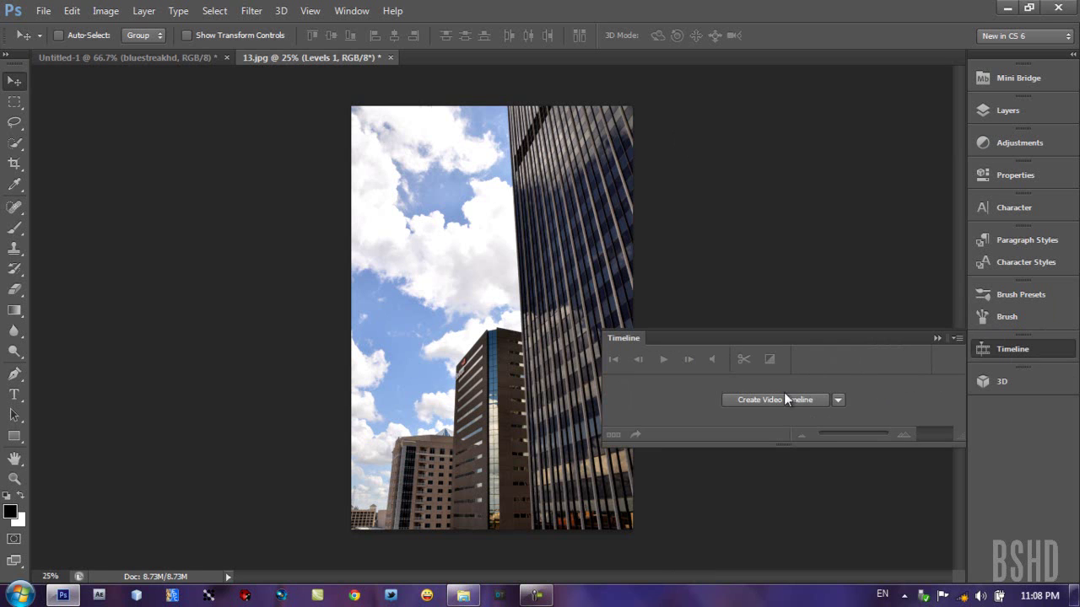
Collapse the Timeline panel, then open and close the 3D panel.
click(1005, 349)
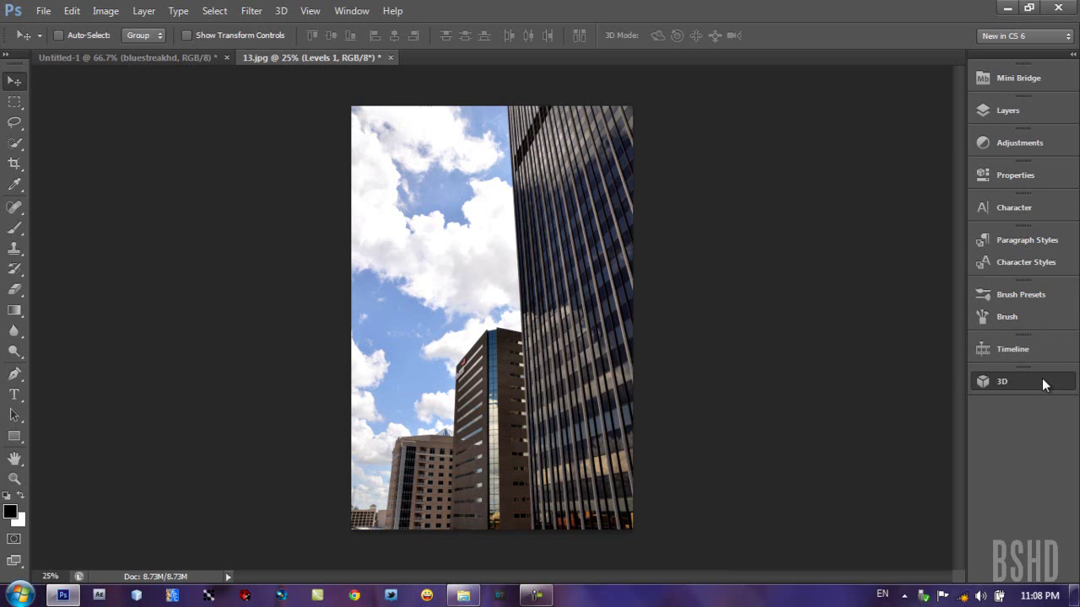
click(1041, 380)
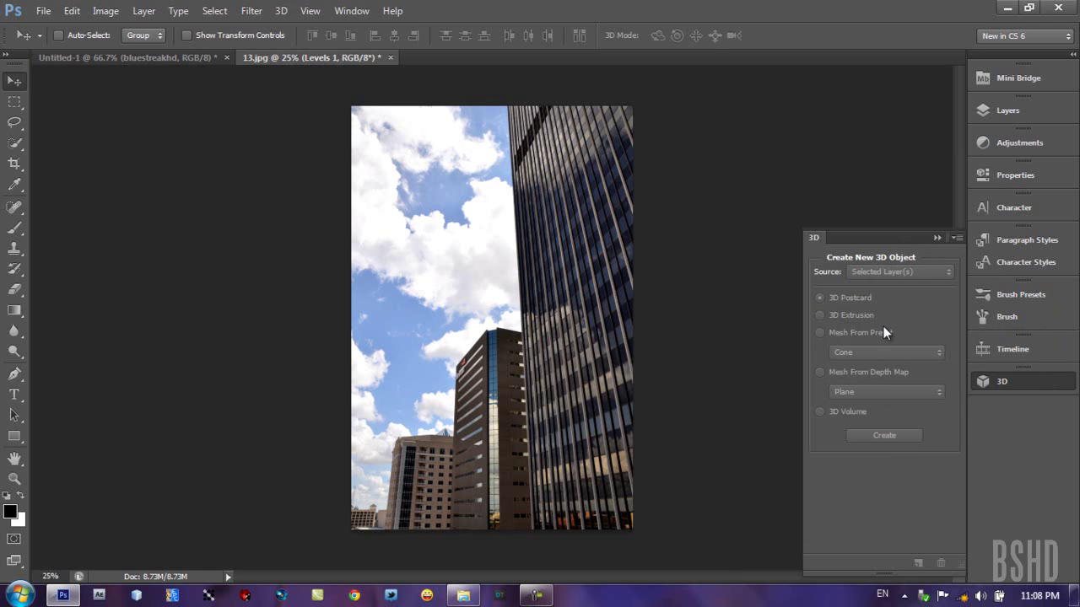
click(1030, 383)
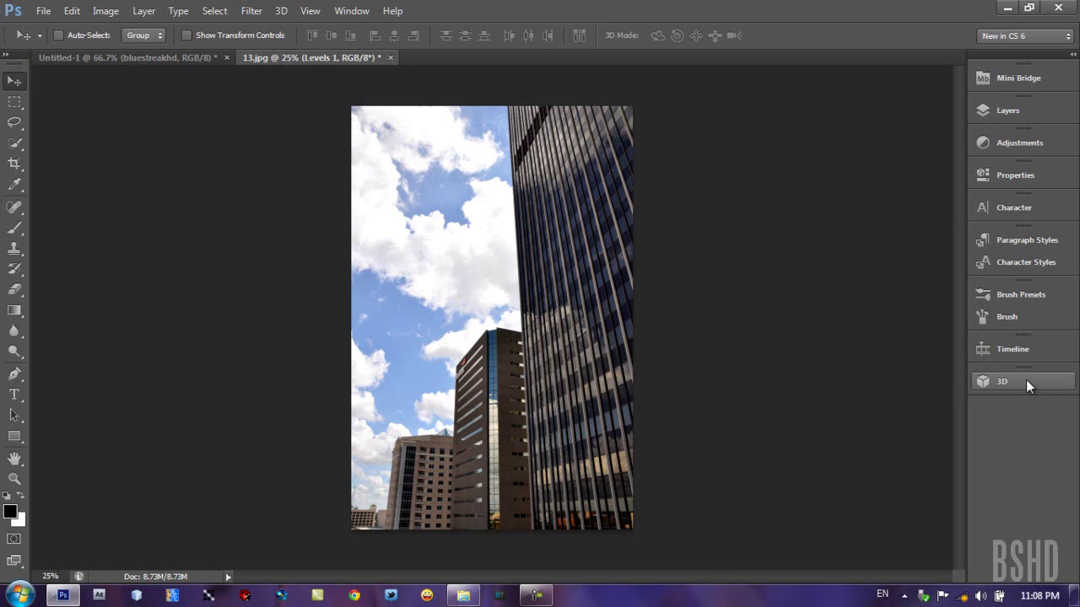